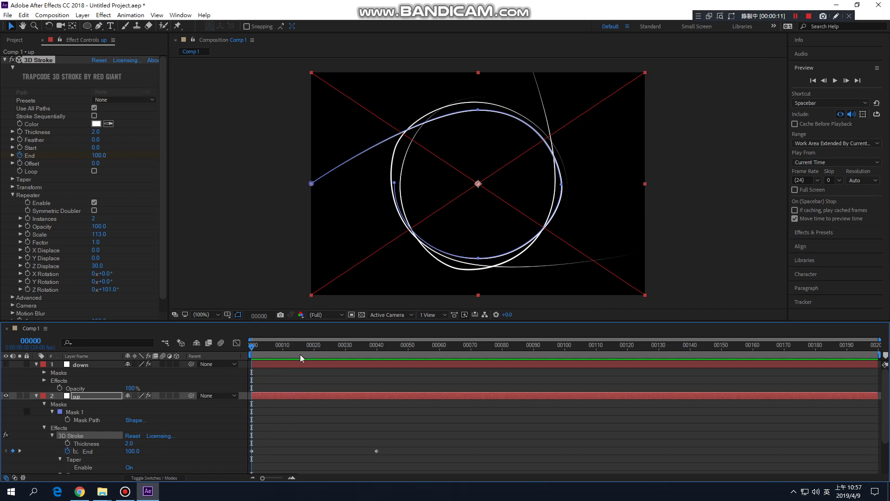
# Step: Set the 3D Stroke End keyframe of the up layer to 0 at frame 0
pyautogui.moveTo(304, 348)
pyautogui.mouseDown()
pyautogui.moveTo(370, 347)
pyautogui.moveTo(285, 348)
pyautogui.moveTo(379, 339)
pyautogui.mouseUp()
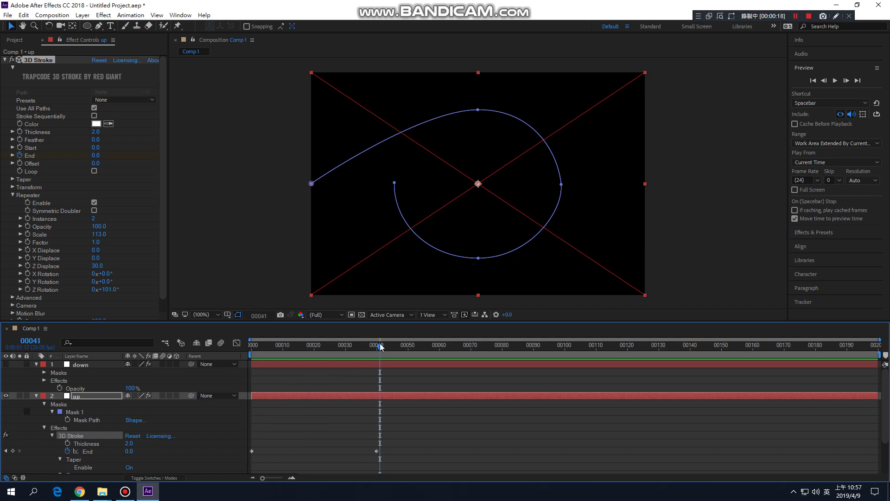
pyautogui.moveTo(380, 349); pyautogui.dragTo(259, 358)
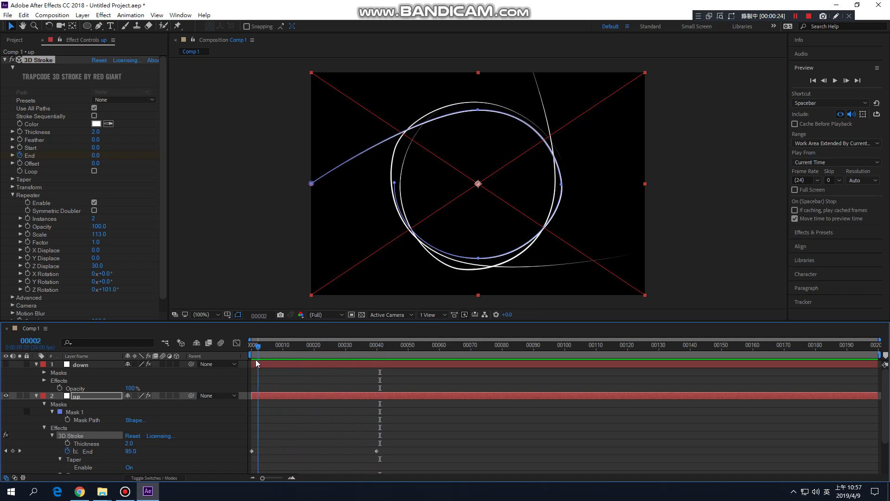
pyautogui.moveTo(274, 346)
pyautogui.mouseDown()
pyautogui.moveTo(344, 358)
pyautogui.moveTo(233, 372)
pyautogui.mouseUp()
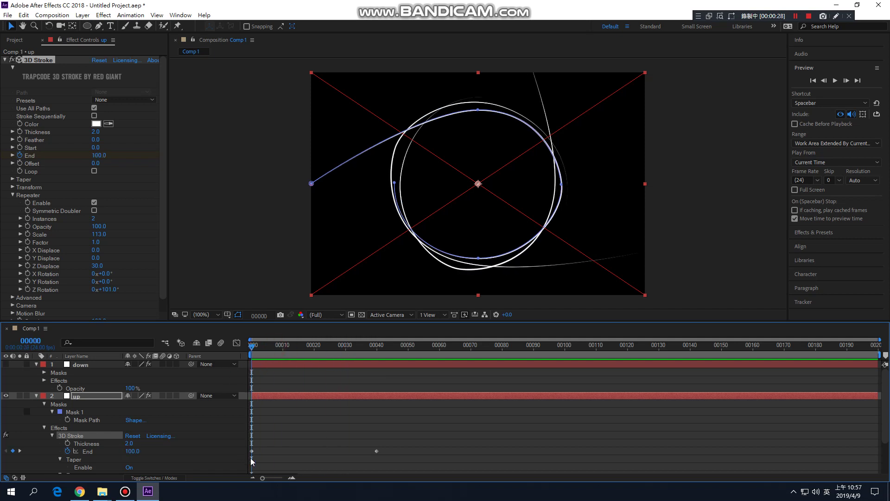
pyautogui.moveTo(102, 159); pyautogui.dragTo(104, 157)
pyautogui.click(105, 158)
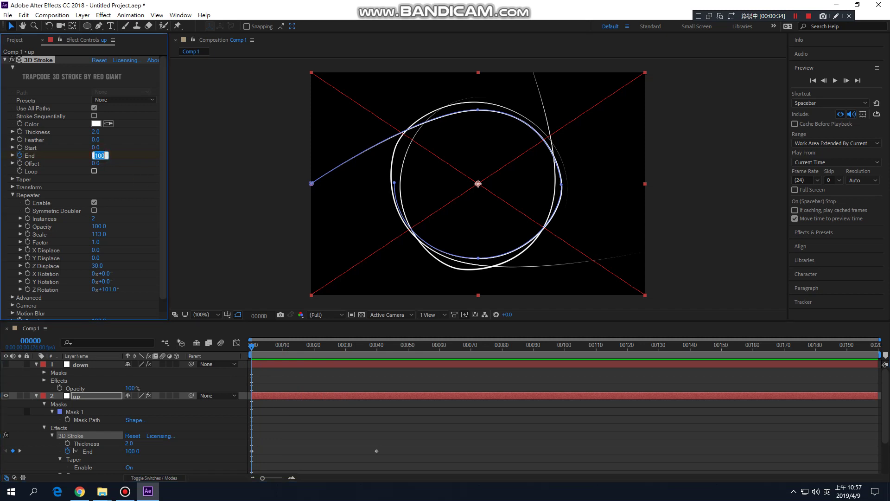
pyautogui.write('0')
pyautogui.press('Return')
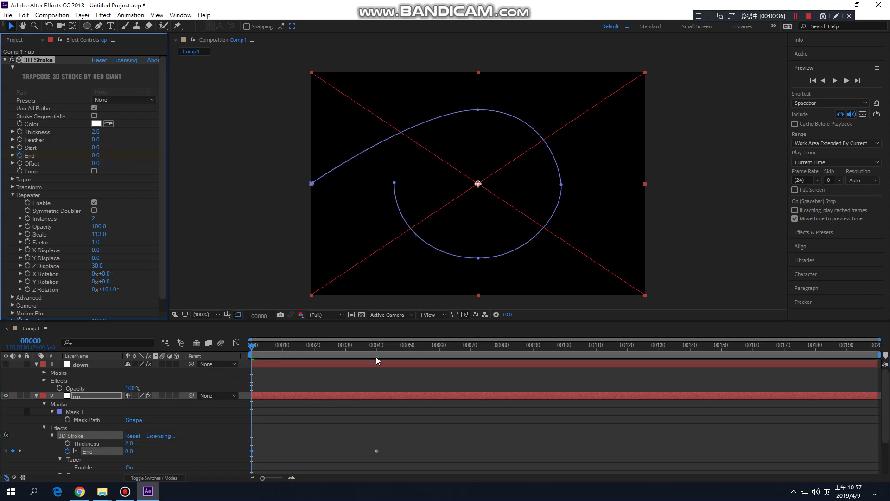
# Step: Set the up layer's 3D Stroke End keyframe at frame 40 to 100 and scrub through the stroke drawing on
pyautogui.moveTo(378, 346); pyautogui.dragTo(376, 347)
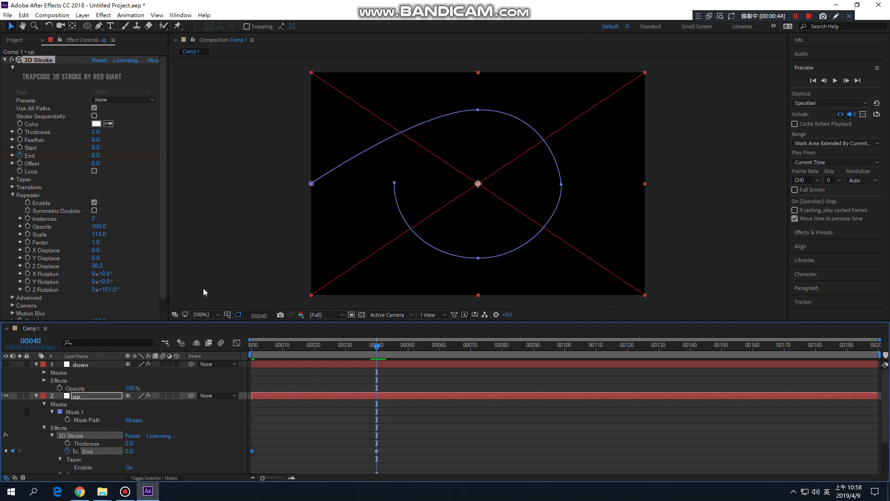
pyautogui.click(96, 156)
pyautogui.write('100')
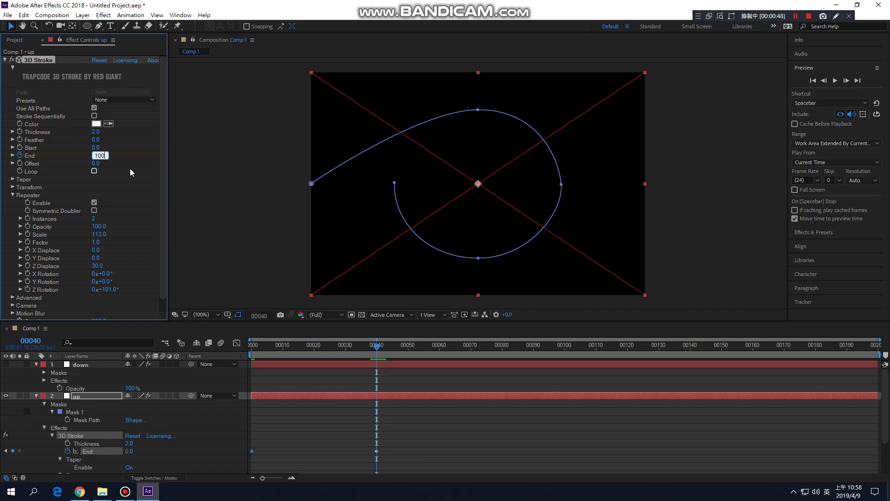
pyautogui.press('Return')
pyautogui.moveTo(296, 353)
pyautogui.mouseDown()
pyautogui.moveTo(232, 347)
pyautogui.moveTo(376, 338)
pyautogui.mouseUp()
pyautogui.click(256, 351)
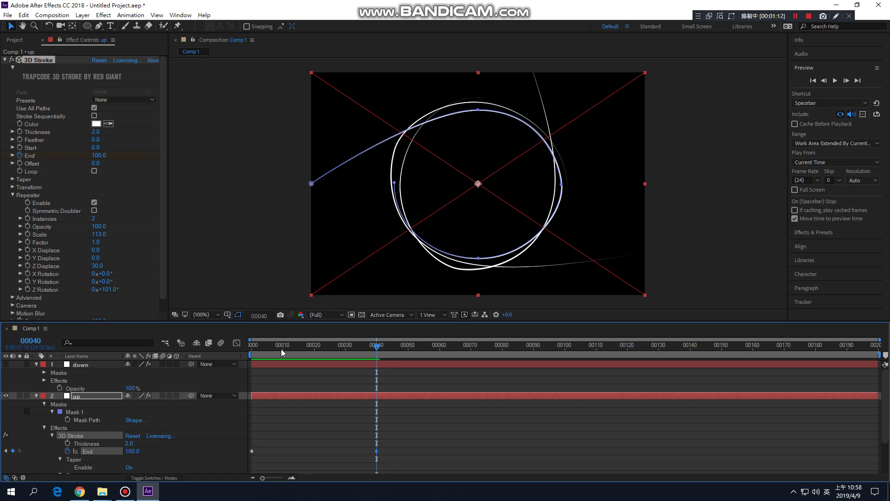
# Step: Keyframe the up layer's stroke Start from frame 40 to 100 at frame 60, and show only the layer's keyframed properties
pyautogui.click(20, 147)
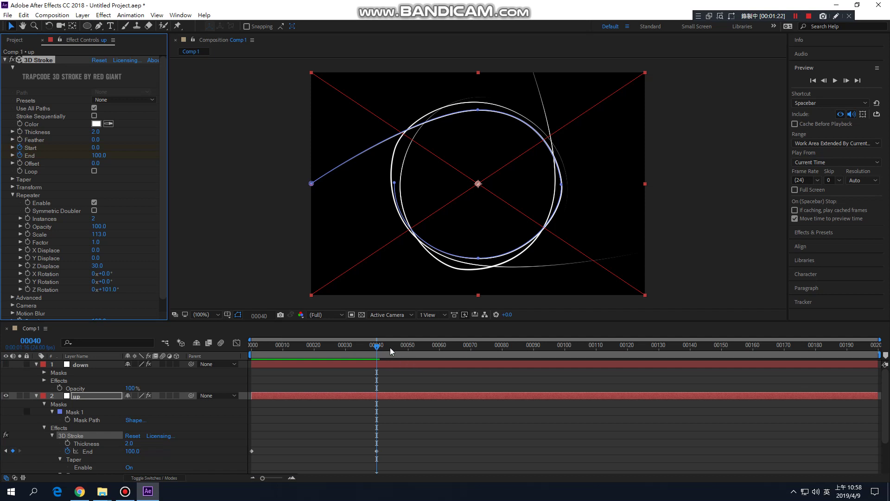
pyautogui.moveTo(388, 347); pyautogui.dragTo(440, 354)
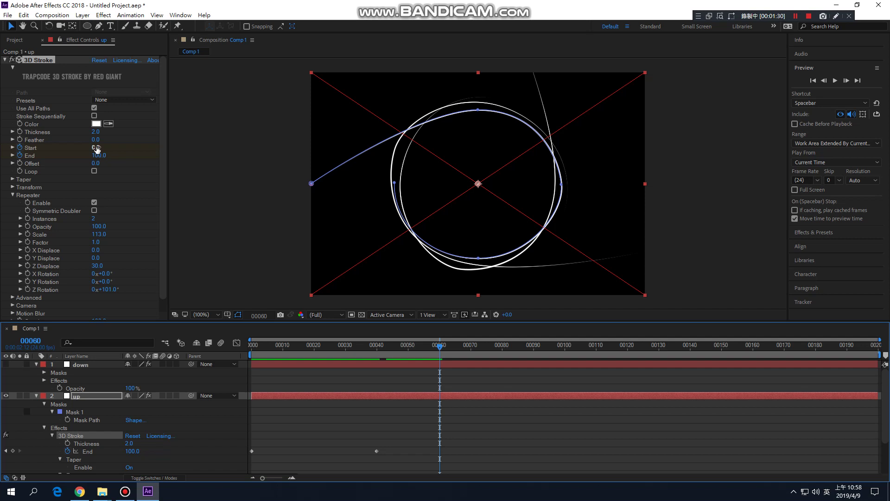
pyautogui.moveTo(97, 149); pyautogui.dragTo(142, 140)
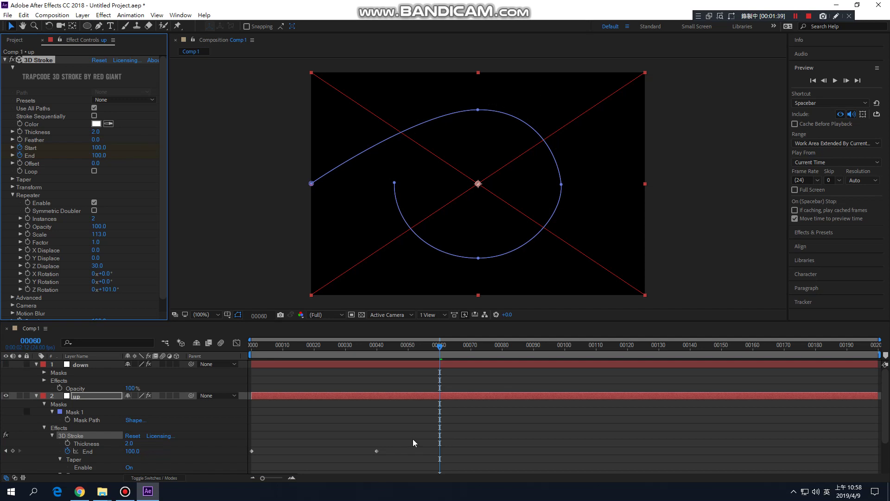
pyautogui.press('u')
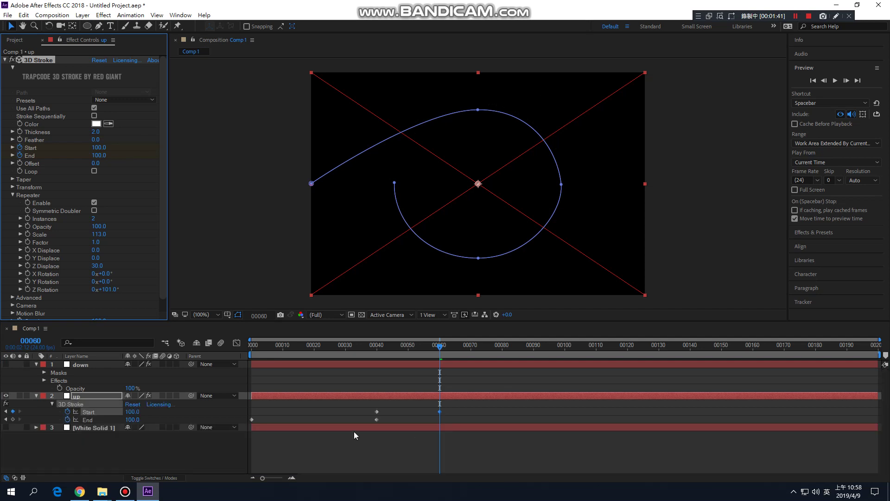
pyautogui.moveTo(377, 411)
# Step: Play and scrub the animation from frame 0 to check how the up layer's stroke draws on and wipes off
pyautogui.moveTo(334, 350); pyautogui.dragTo(204, 348)
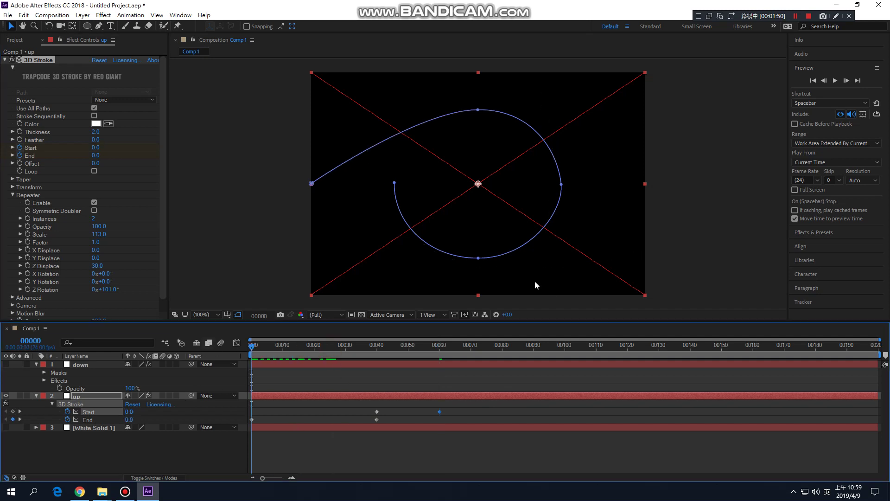
pyautogui.moveTo(260, 347)
pyautogui.mouseDown()
pyautogui.moveTo(444, 351)
pyautogui.moveTo(252, 352)
pyautogui.mouseUp()
pyautogui.click(837, 81)
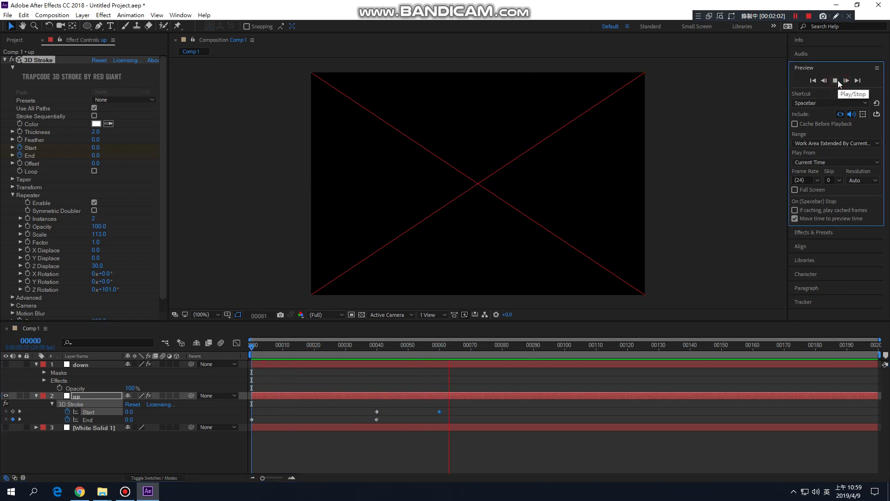
pyautogui.click(838, 80)
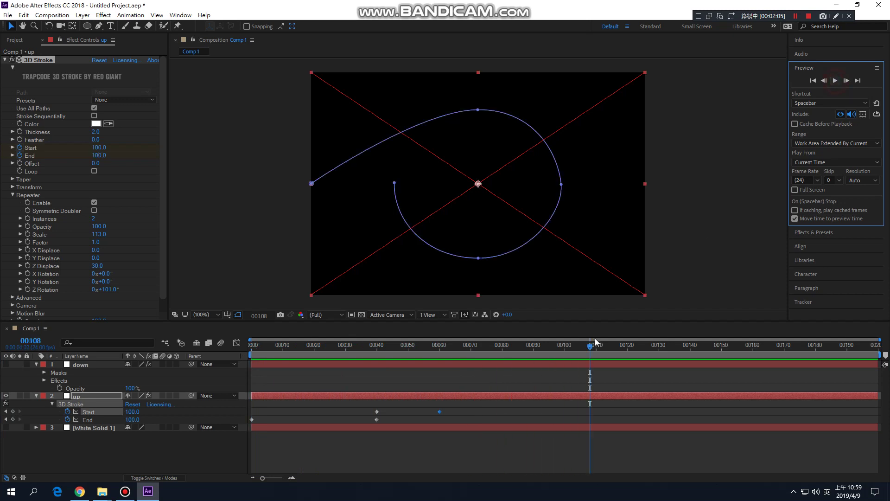
pyautogui.moveTo(467, 348); pyautogui.dragTo(440, 348)
pyautogui.press('Home')
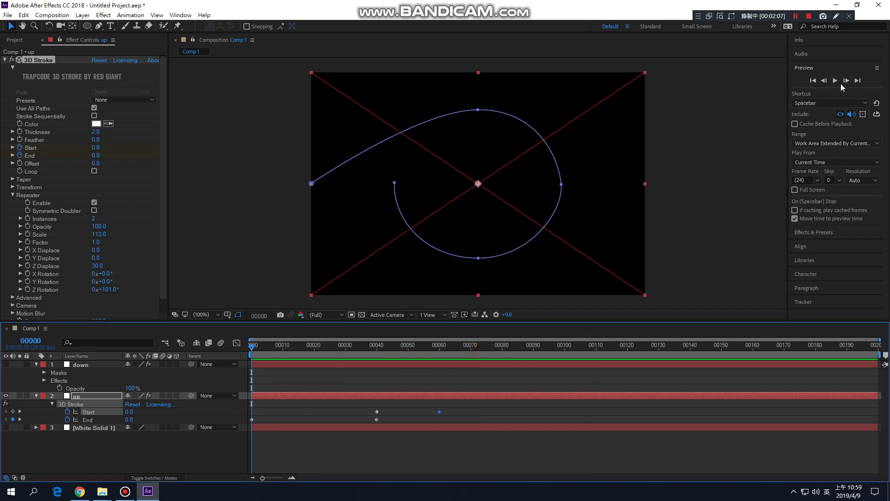
pyautogui.click(835, 80)
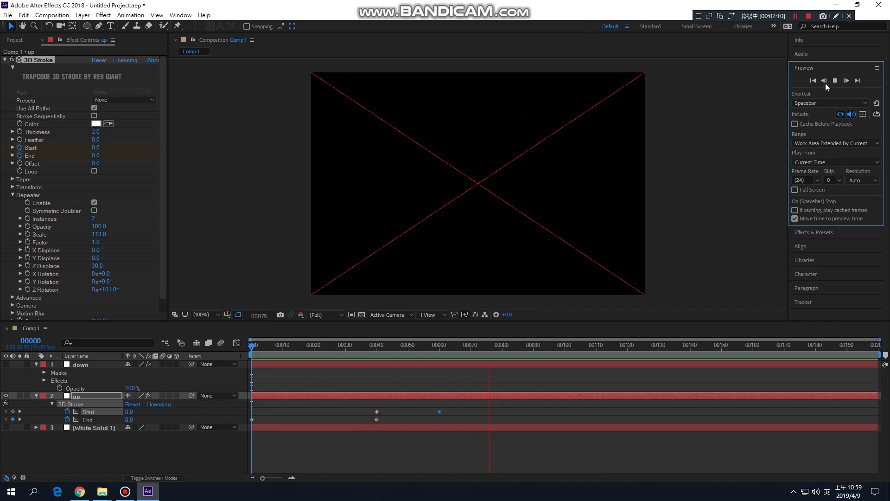
pyautogui.moveTo(443, 346)
pyautogui.mouseDown()
pyautogui.moveTo(286, 349)
pyautogui.moveTo(358, 346)
pyautogui.mouseUp()
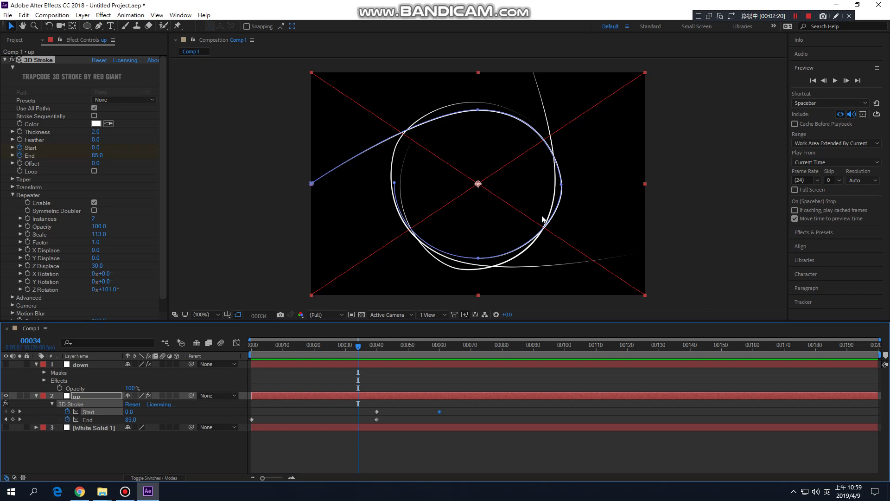
pyautogui.moveTo(355, 348); pyautogui.dragTo(274, 349)
pyautogui.click(373, 348)
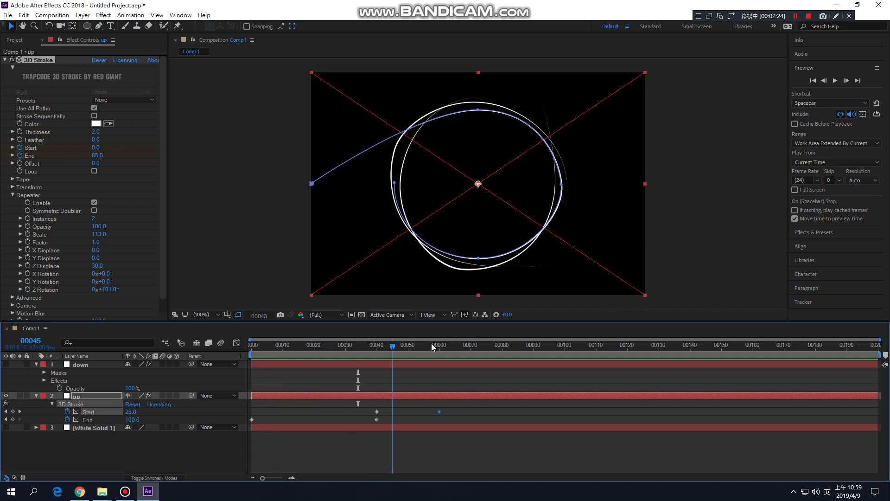
# Step: Keyframe the up layer's stroke Thickness starting at frame 50, set it to 1 at frame 60, and scrub back to check
pyautogui.moveTo(408, 348)
pyautogui.mouseDown()
pyautogui.moveTo(230, 357)
pyautogui.moveTo(440, 356)
pyautogui.moveTo(270, 361)
pyautogui.moveTo(420, 361)
pyautogui.moveTo(349, 367)
pyautogui.moveTo(435, 361)
pyautogui.moveTo(335, 362)
pyautogui.moveTo(444, 355)
pyautogui.moveTo(407, 354)
pyautogui.mouseUp()
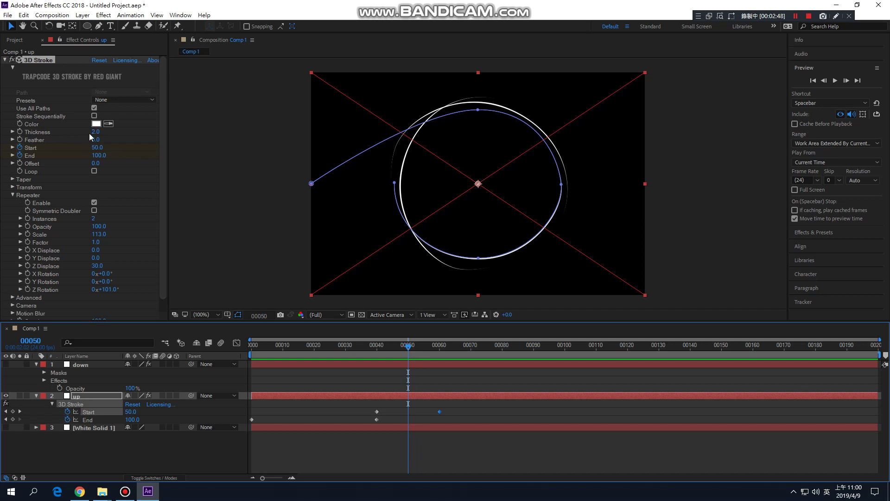
pyautogui.click(20, 132)
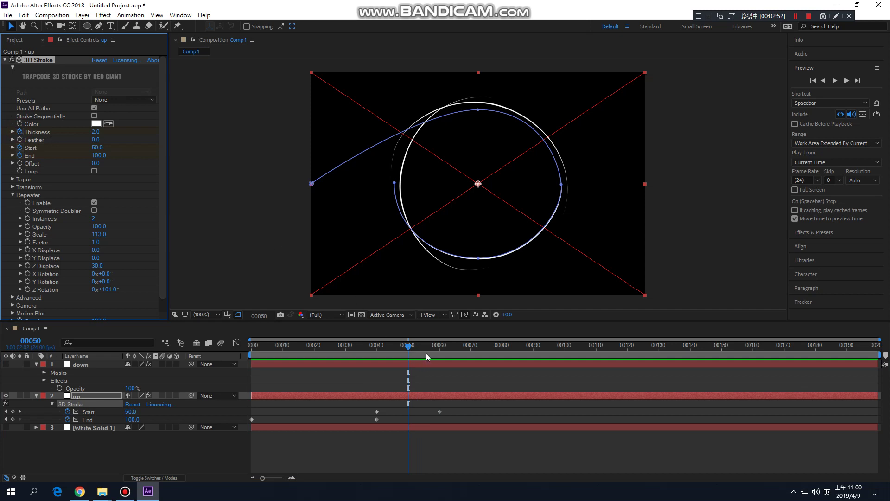
pyautogui.moveTo(425, 351)
pyautogui.mouseDown()
pyautogui.moveTo(456, 349)
pyautogui.moveTo(444, 352)
pyautogui.mouseUp()
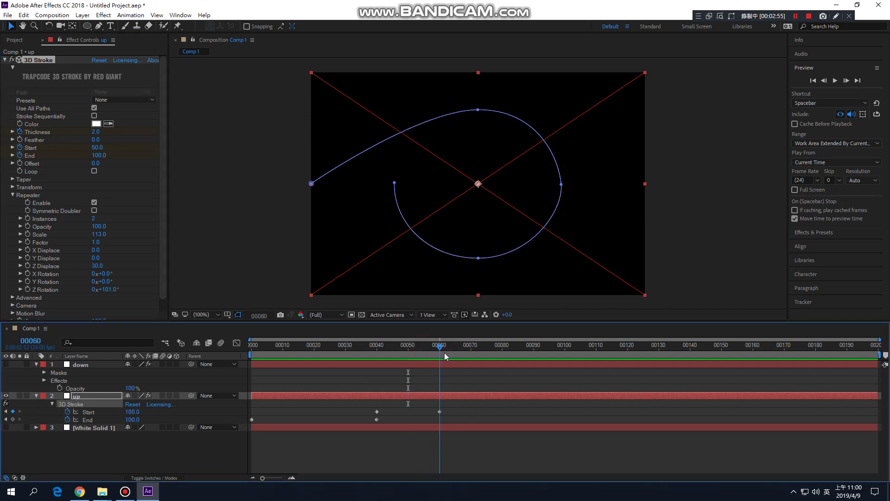
pyautogui.click(97, 133)
pyautogui.write('1')
pyautogui.press('Return')
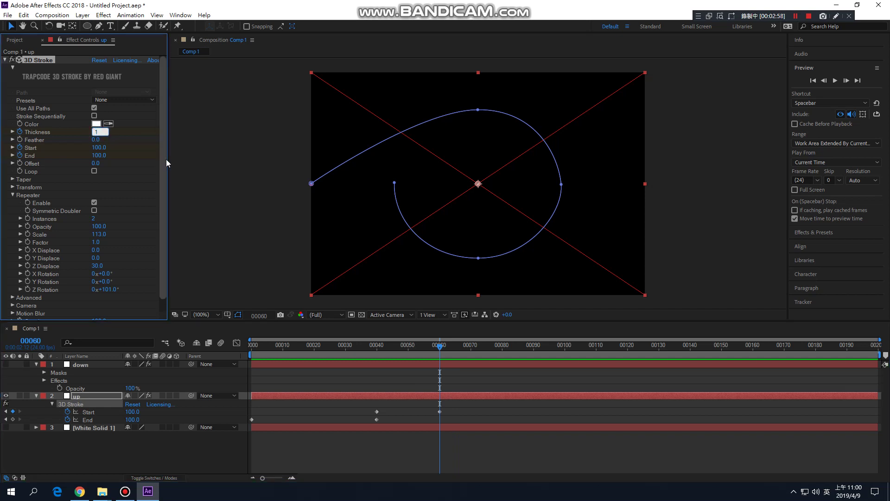
pyautogui.moveTo(413, 347)
pyautogui.mouseDown()
pyautogui.moveTo(360, 346)
pyautogui.moveTo(446, 338)
pyautogui.moveTo(254, 343)
pyautogui.moveTo(269, 334)
pyautogui.moveTo(383, 328)
pyautogui.mouseUp()
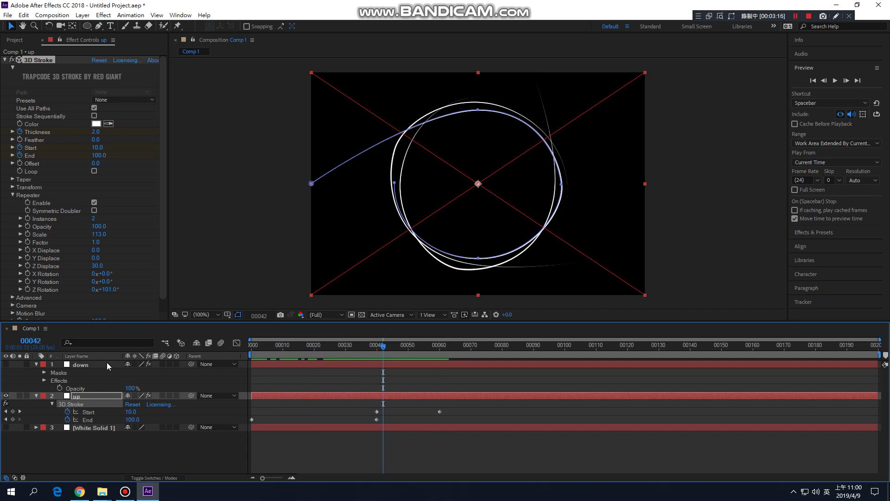
# Step: Make the down layer visible and set its 3D Stroke Thickness to 2 at frame 60
pyautogui.click(88, 470)
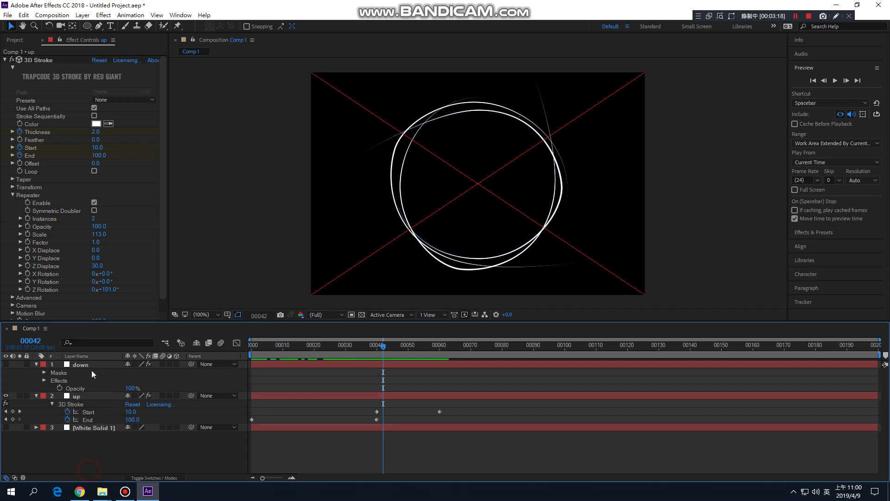
pyautogui.click(88, 365)
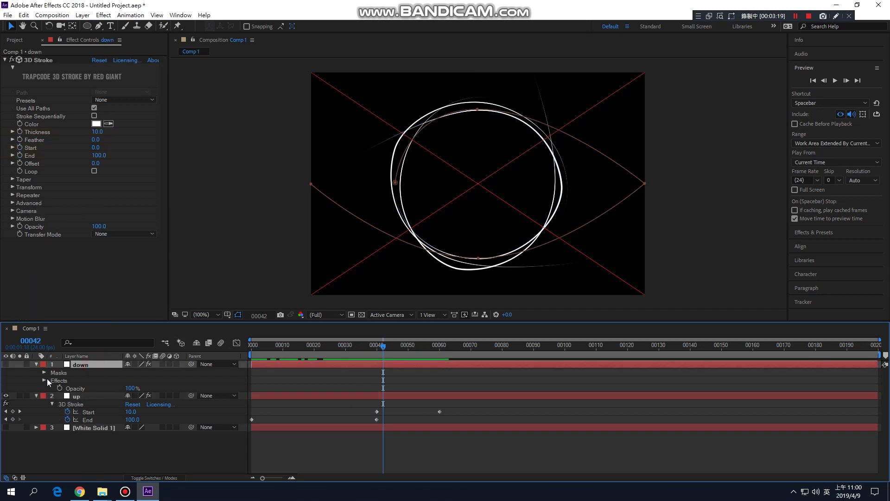
pyautogui.click(5, 365)
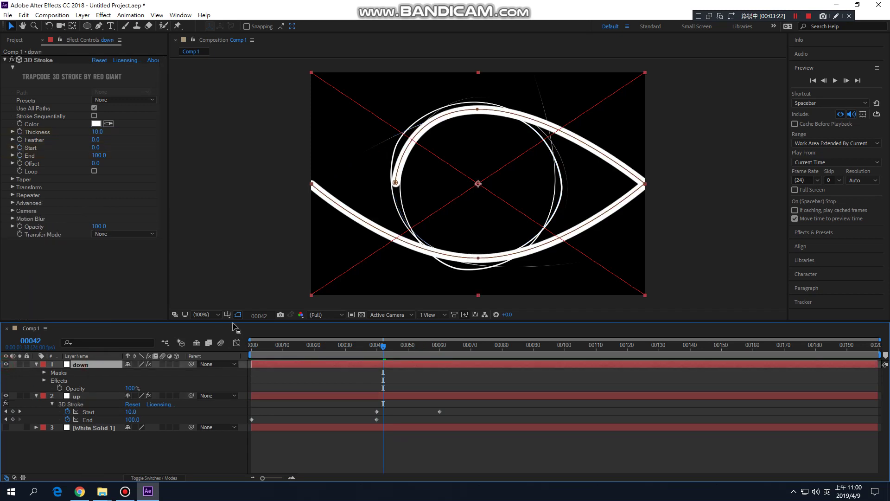
pyautogui.click(426, 348)
pyautogui.moveTo(431, 353); pyautogui.dragTo(442, 353)
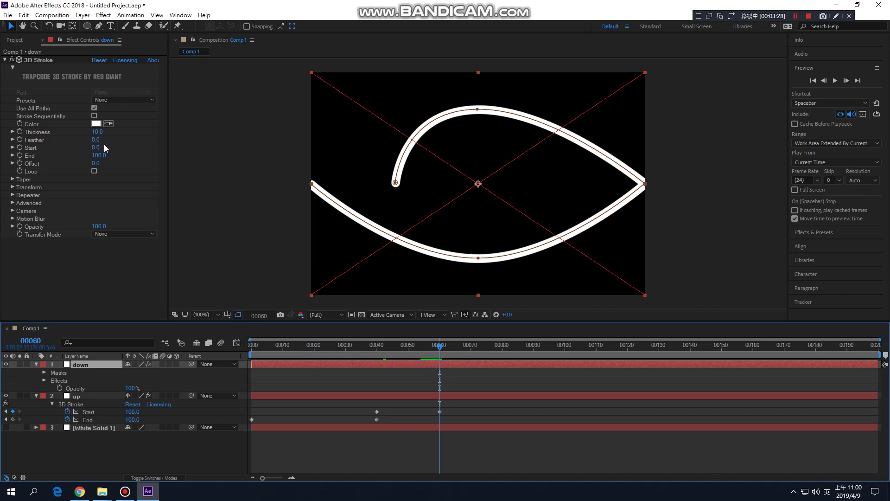
pyautogui.click(97, 132)
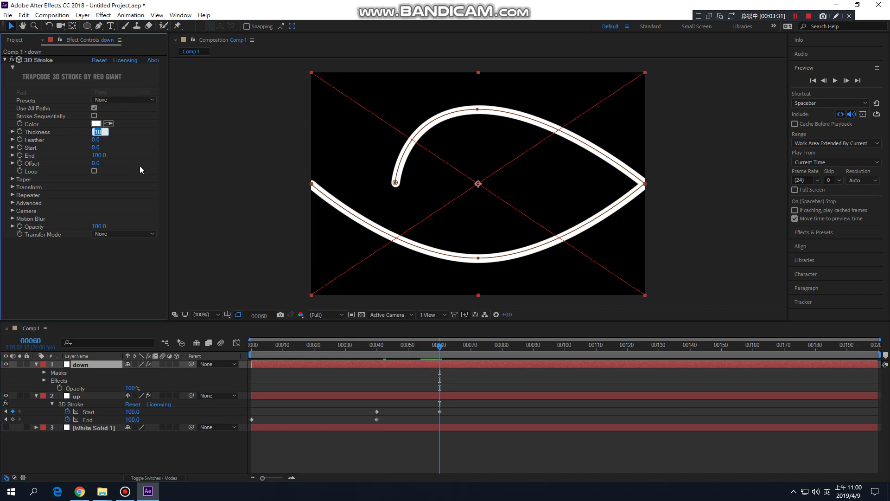
pyautogui.write('2')
pyautogui.press('Return')
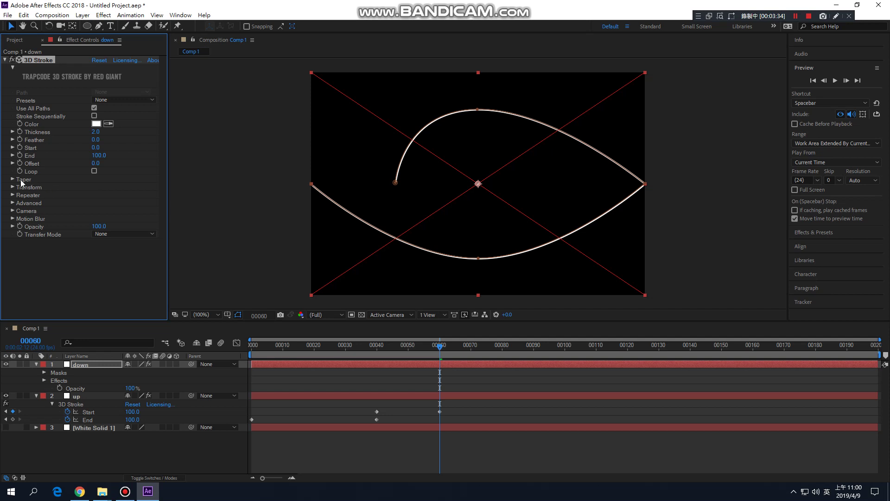
# Step: Enable Taper on the down layer's 3D Stroke and inspect its Repeater settings
pyautogui.click(13, 181)
pyautogui.click(94, 186)
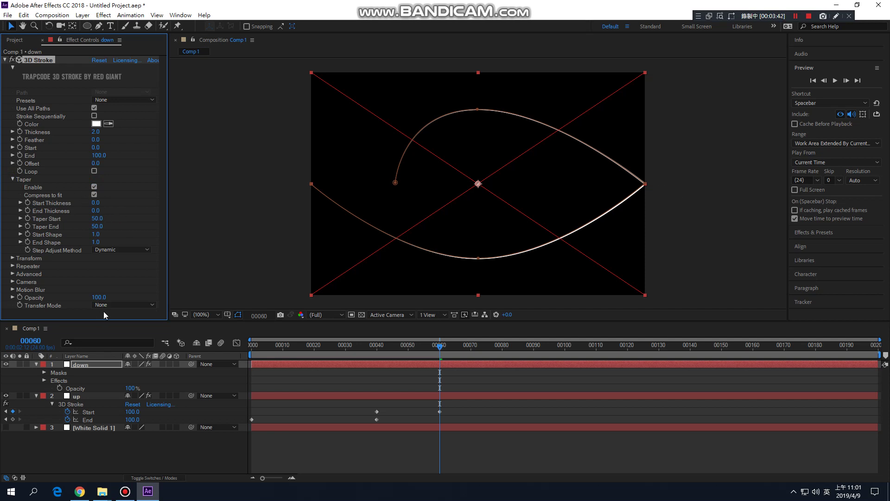
pyautogui.click(12, 265)
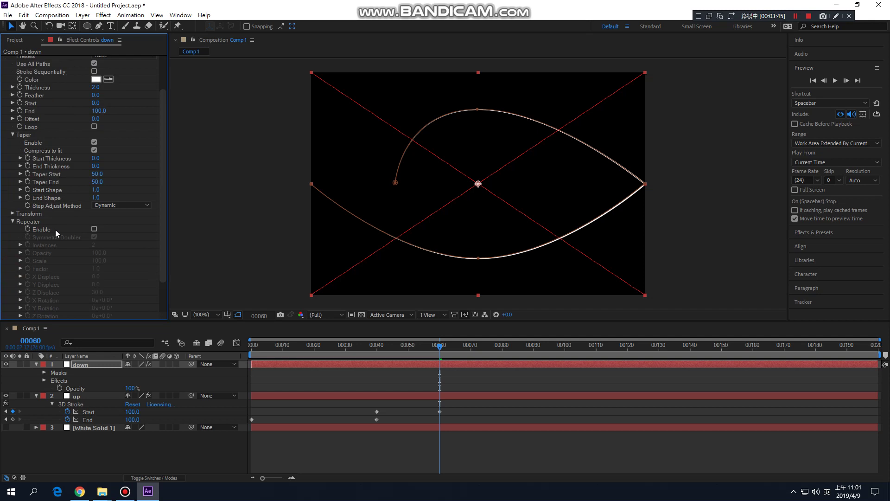
pyautogui.click(12, 222)
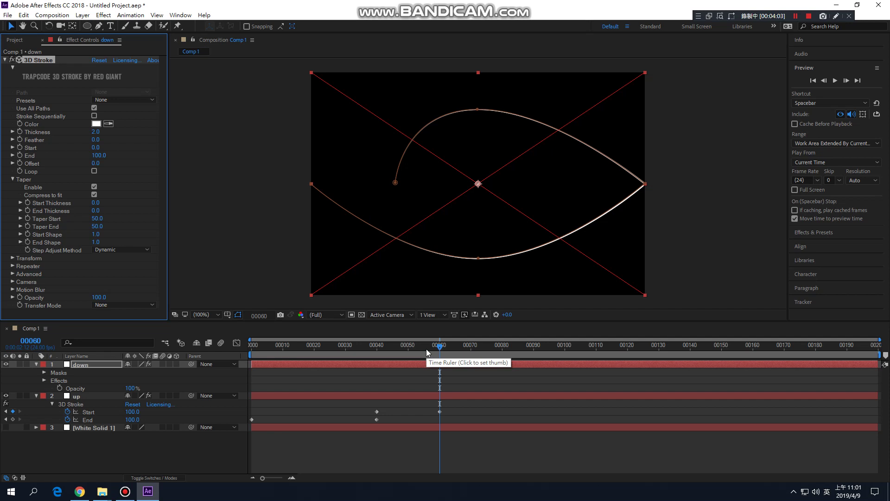
# Step: Keyframe the down layer's 3D Stroke End at frame 20 with a value of 0
pyautogui.moveTo(369, 346); pyautogui.dragTo(196, 352)
pyautogui.moveTo(263, 351); pyautogui.dragTo(314, 350)
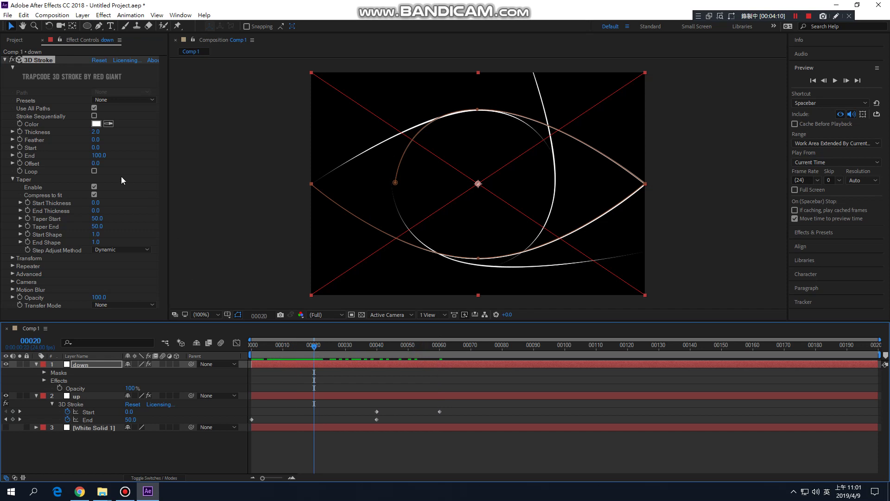
pyautogui.click(98, 157)
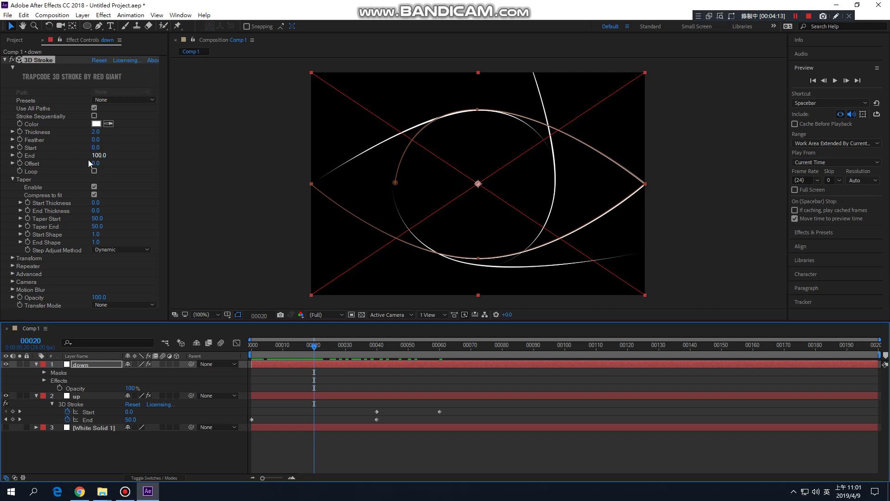
pyautogui.click(18, 155)
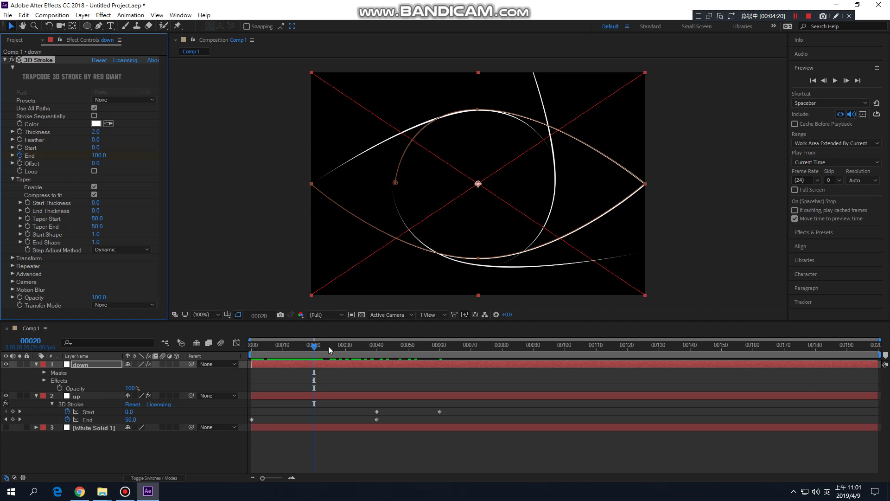
pyautogui.click(98, 155)
pyautogui.write('0')
pyautogui.press('Return')
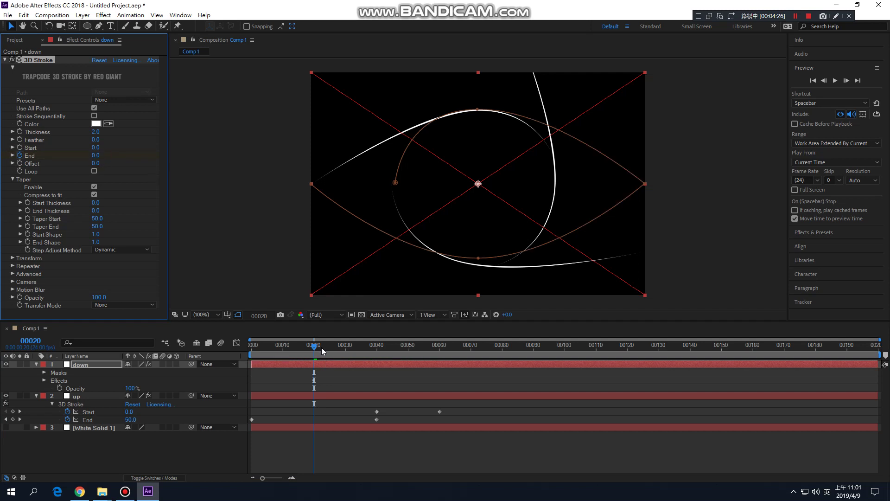
# Step: Set the down layer's 3D Stroke End to 100 at frame 60 and scrub the timeline to check
pyautogui.moveTo(323, 349); pyautogui.dragTo(440, 349)
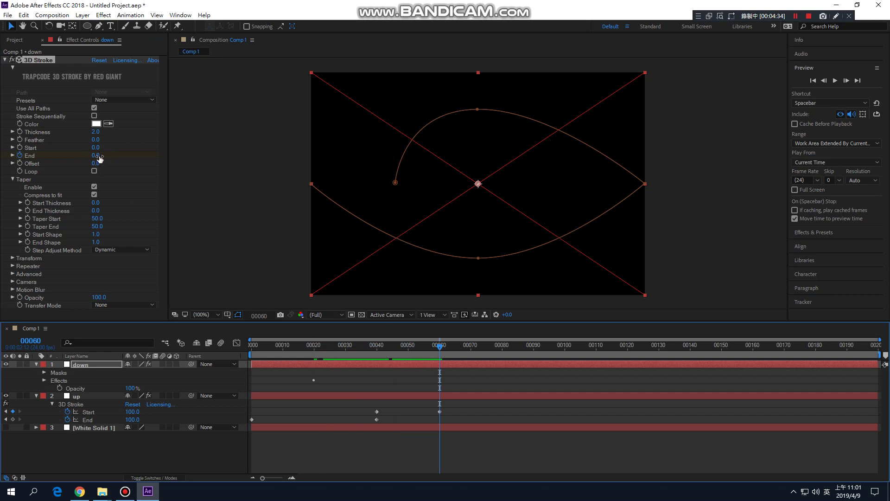
pyautogui.moveTo(96, 156); pyautogui.dragTo(193, 156)
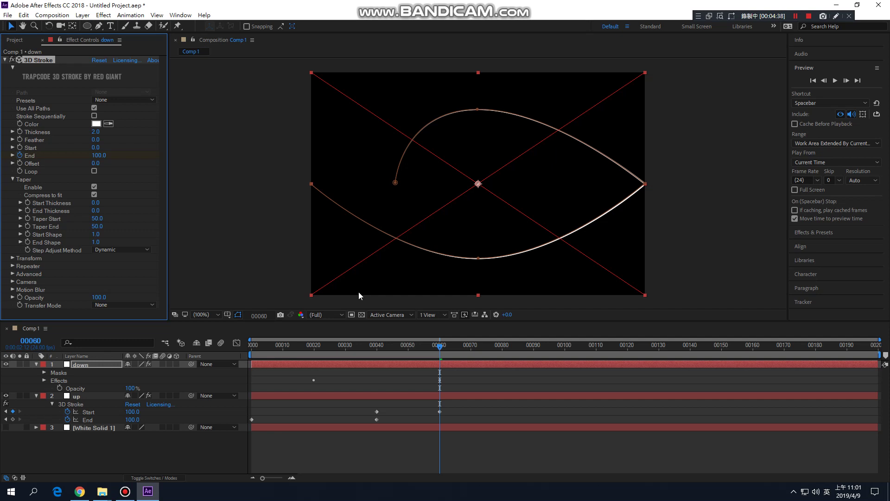
pyautogui.moveTo(400, 349)
pyautogui.mouseDown()
pyautogui.moveTo(205, 349)
pyautogui.moveTo(439, 319)
pyautogui.mouseUp()
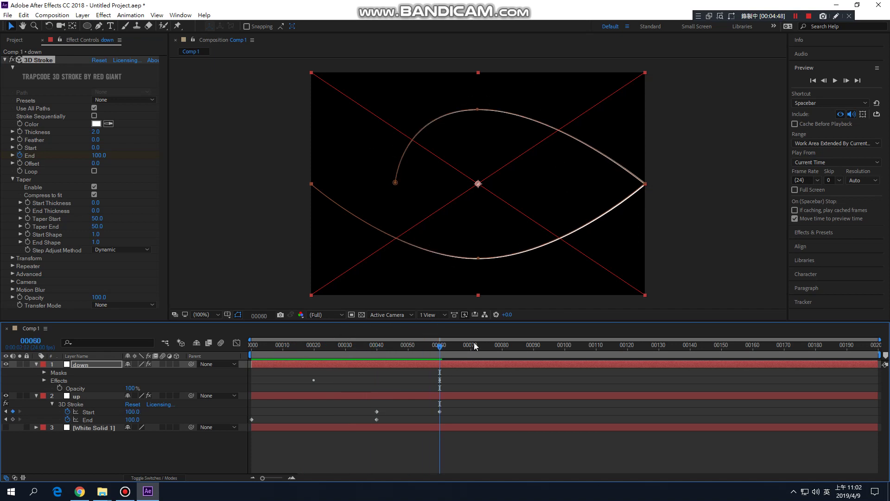
# Step: Keyframe the down layer's 3D Stroke Start beginning at frame 60 and set it to 100 at frame 80
pyautogui.moveTo(492, 352); pyautogui.dragTo(440, 352)
pyautogui.click(19, 147)
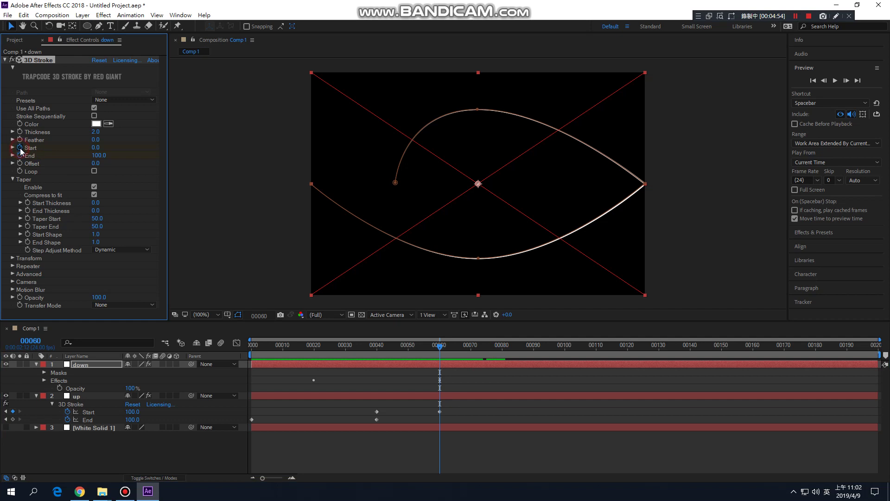
pyautogui.moveTo(470, 349); pyautogui.dragTo(502, 350)
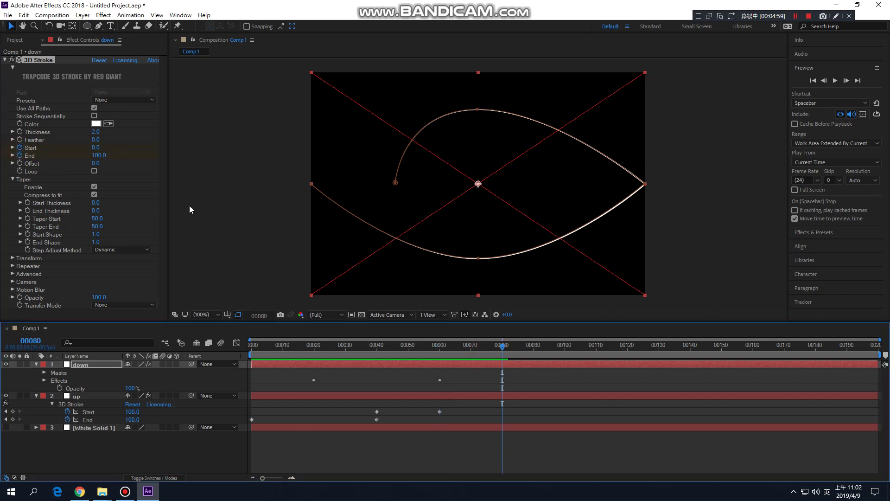
pyautogui.moveTo(98, 149); pyautogui.dragTo(360, 360)
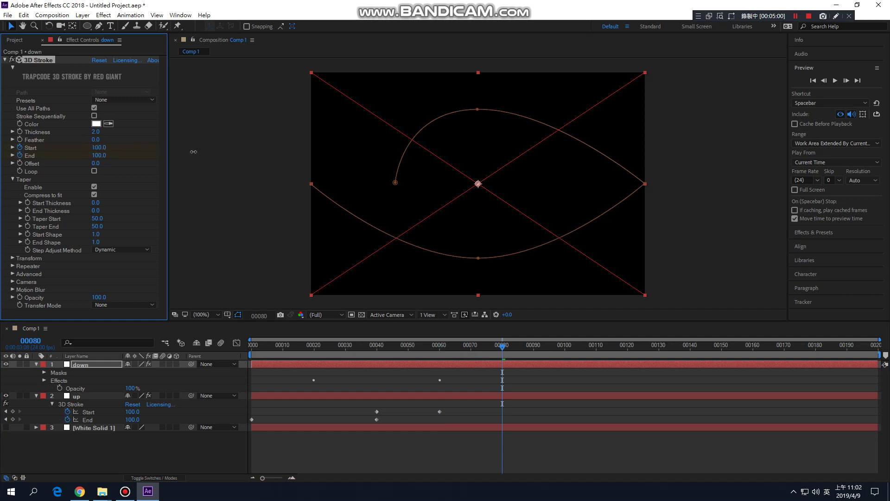
# Step: Play the animation twice from frame 0 and scrub near frame 80 to check how both strokes draw on and wipe off
pyautogui.moveTo(449, 352); pyautogui.dragTo(163, 352)
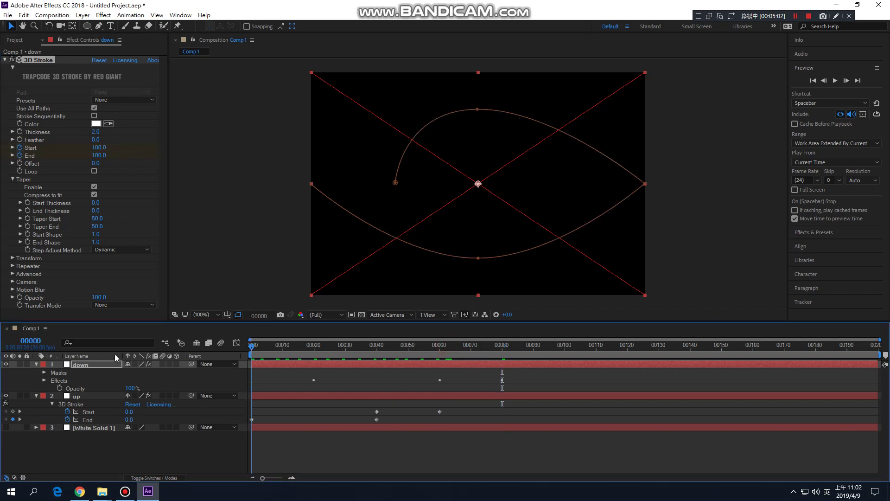
pyautogui.click(747, 132)
pyautogui.click(836, 81)
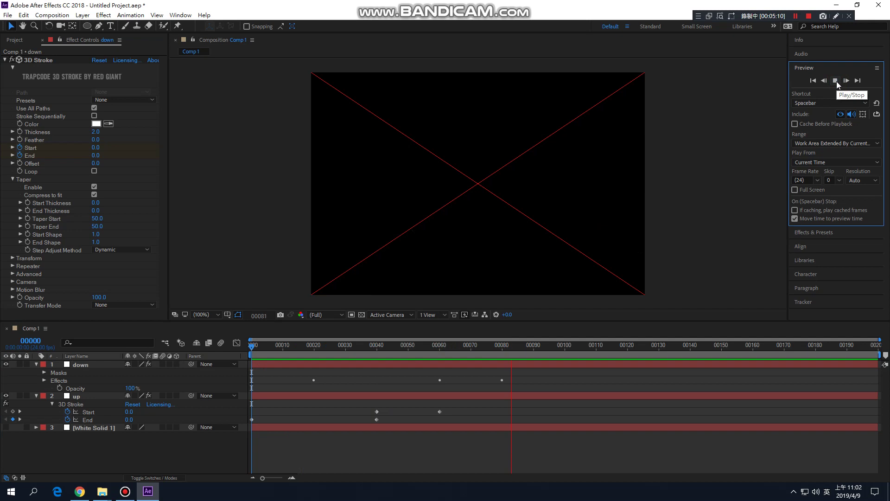
pyautogui.click(836, 82)
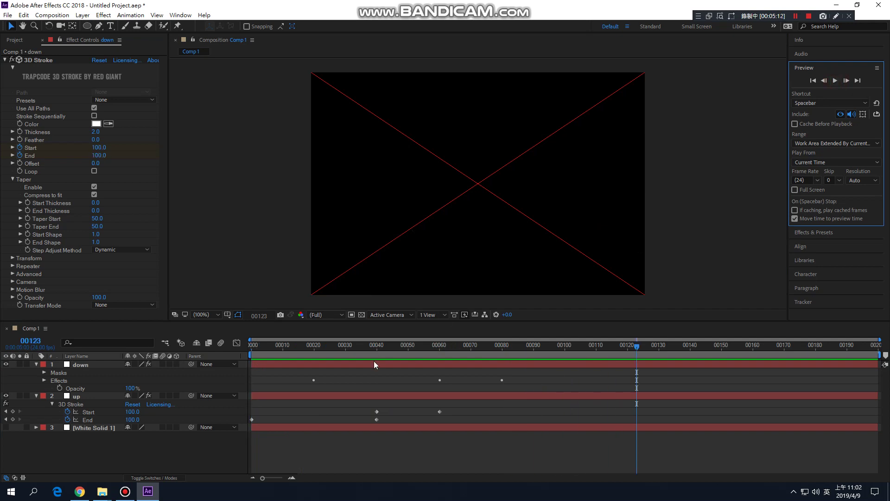
pyautogui.moveTo(380, 346); pyautogui.dragTo(197, 347)
pyautogui.click(837, 81)
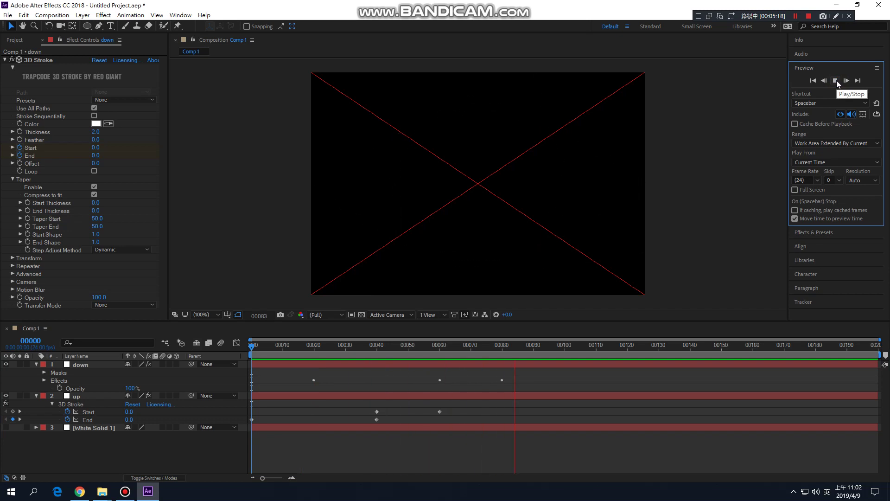
pyautogui.click(836, 81)
pyautogui.moveTo(505, 351)
pyautogui.mouseDown()
pyautogui.moveTo(279, 377)
pyautogui.moveTo(455, 357)
pyautogui.moveTo(291, 360)
pyautogui.moveTo(502, 346)
pyautogui.mouseUp()
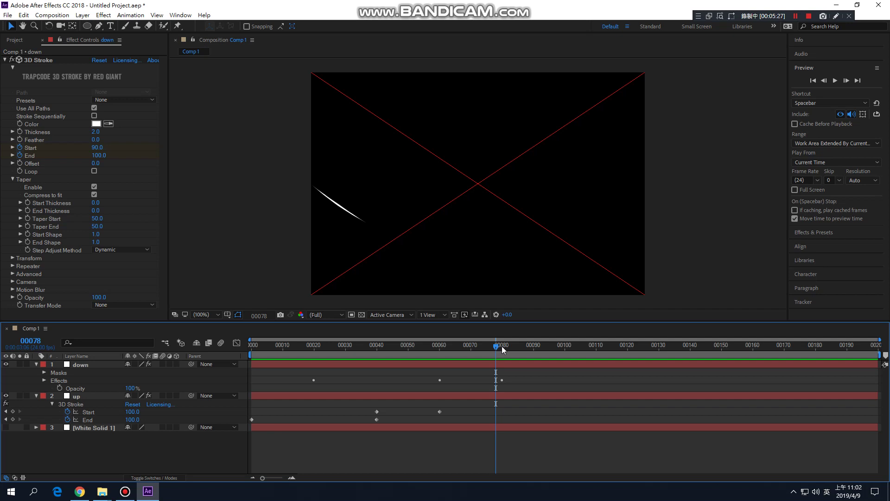